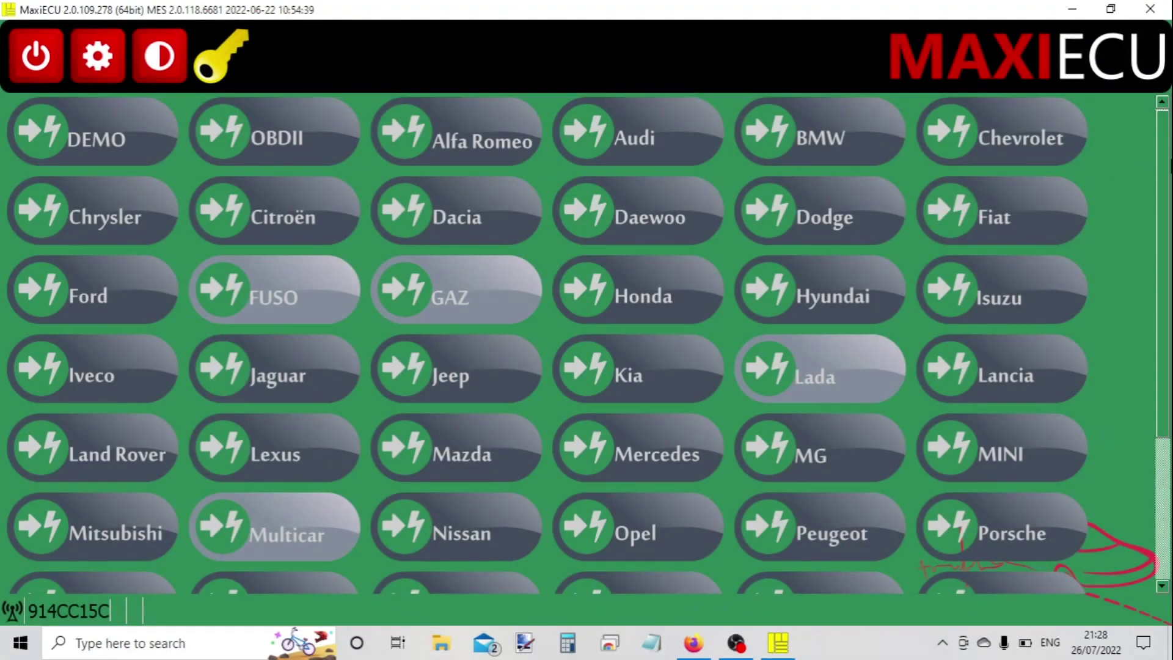
Choose the Opel make and filter the ECU list to the Corsa C, model year 2005.
scroll(586, 342, "down", 3)
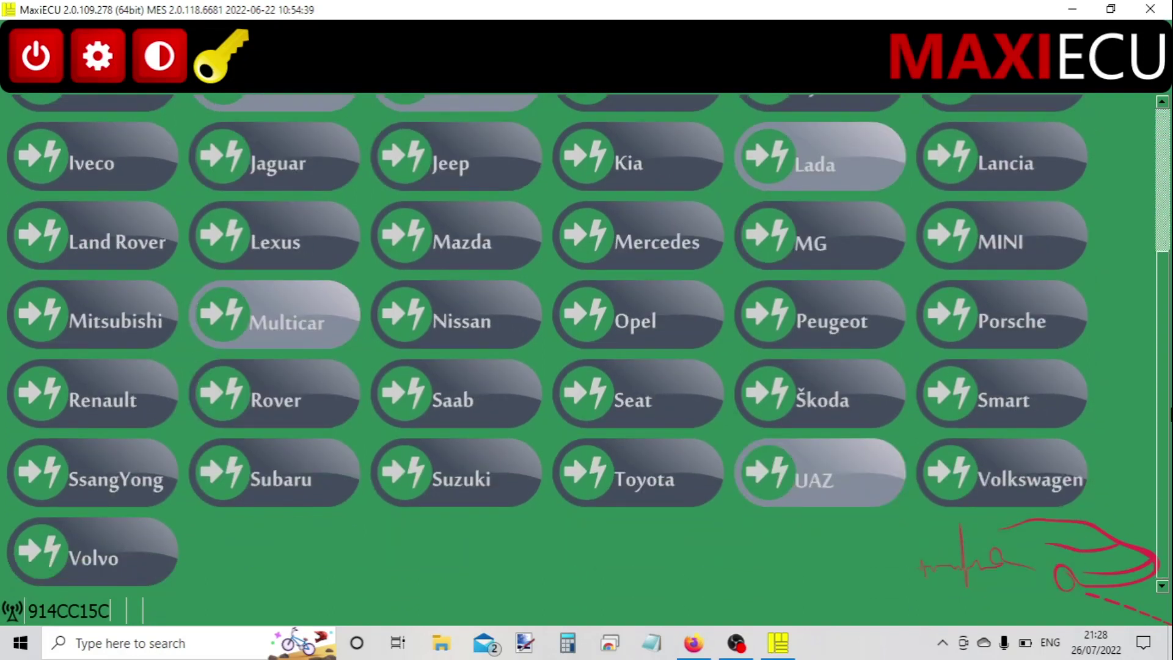
scroll(1148, 155, "up", 3)
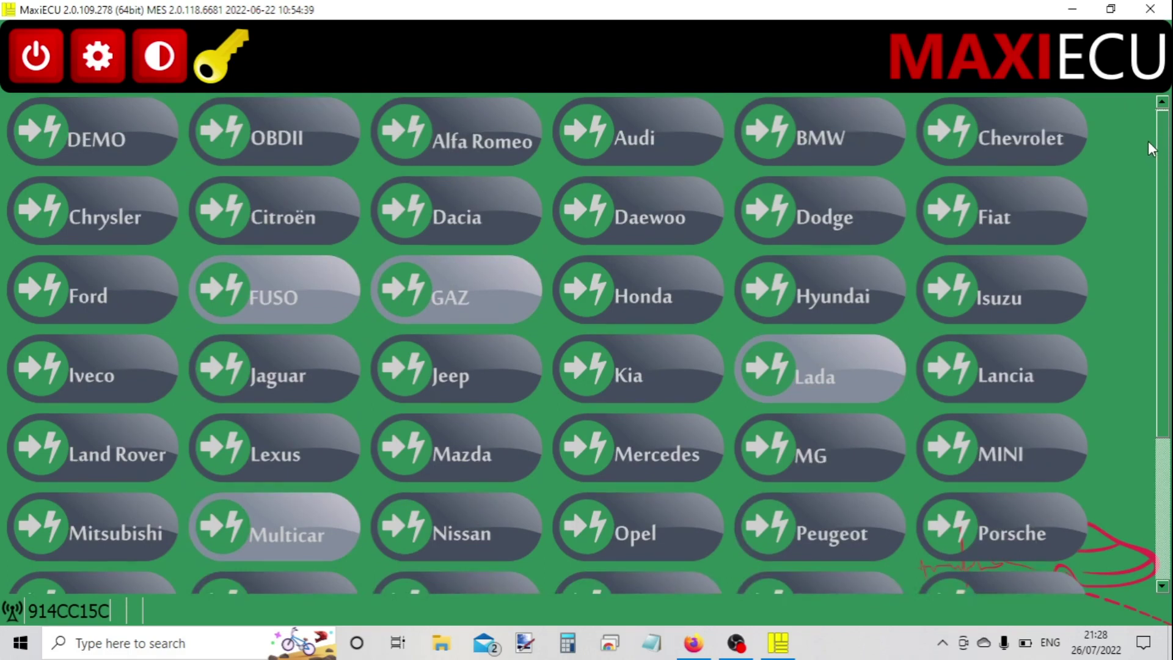
left_click(629, 521)
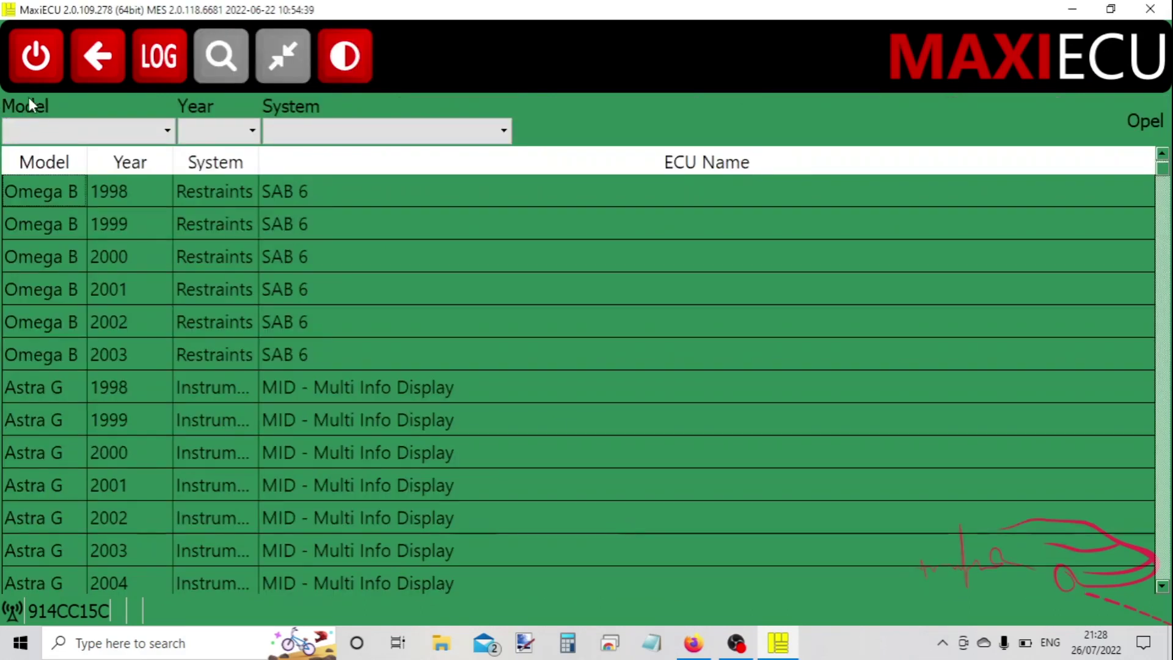
left_click(50, 124)
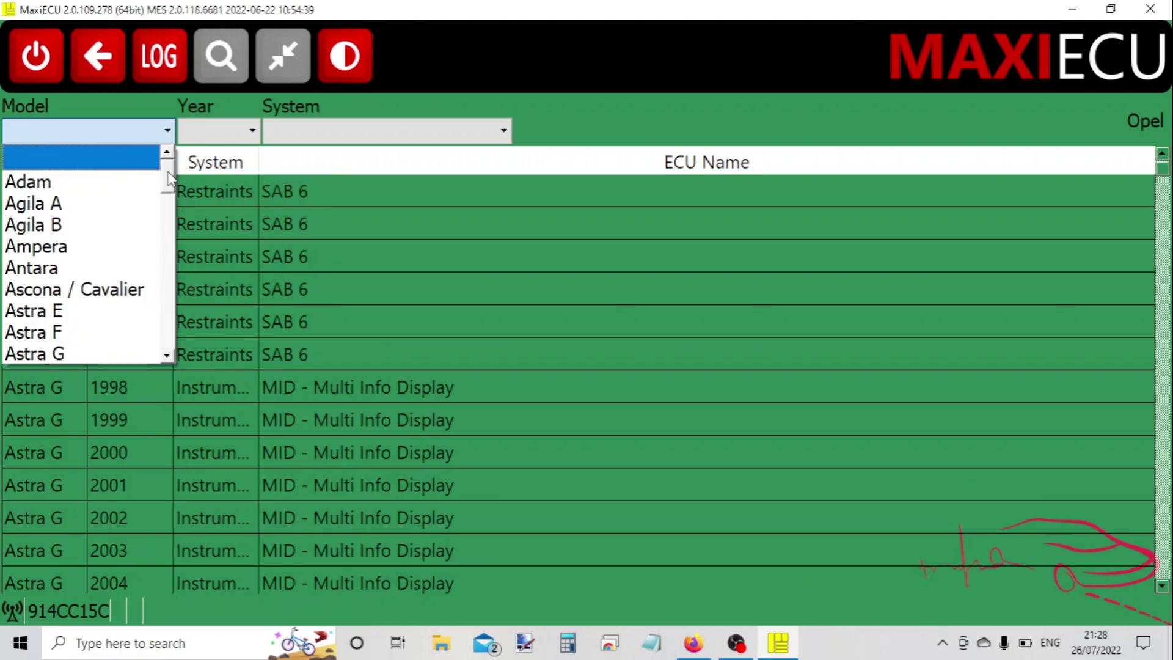
left_click_drag(171, 177, 169, 231)
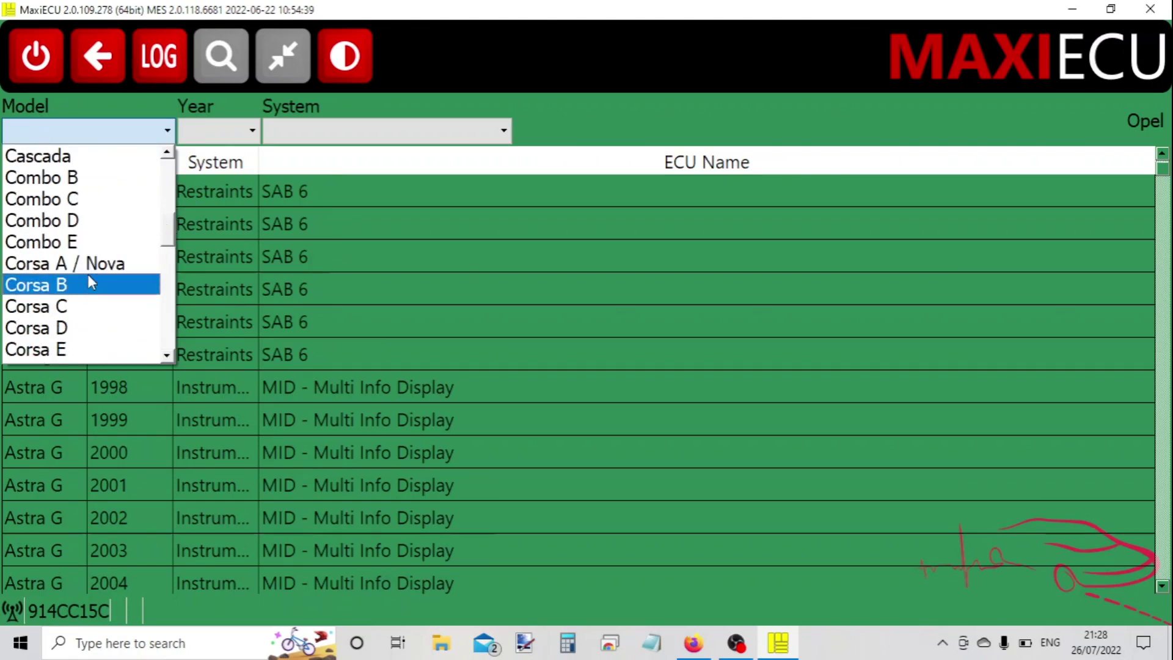
left_click(86, 306)
left_click(222, 132)
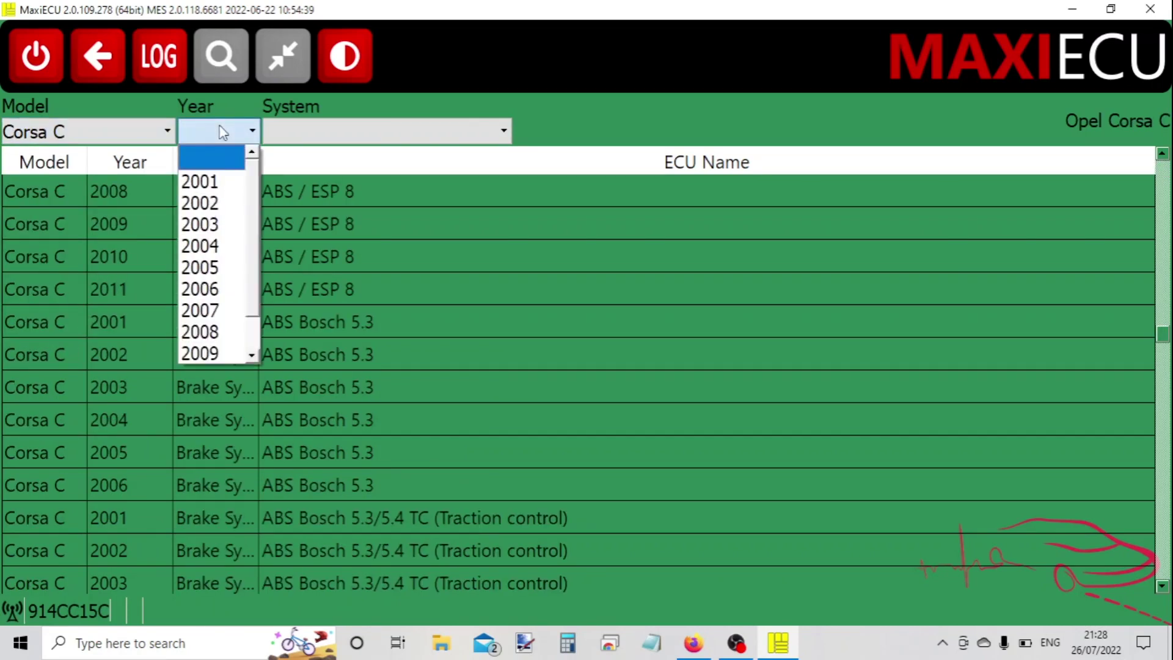
left_click(230, 264)
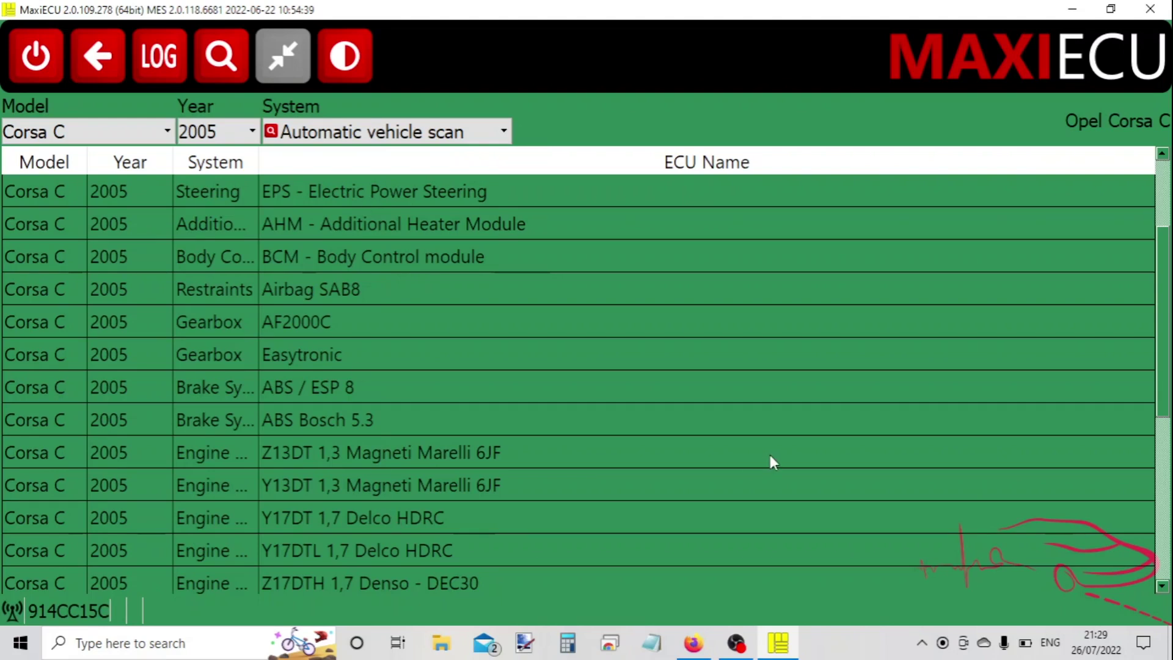
Connect to the Z12XEP 1,2 Motronic ME 7.6.1 engine ECU and read its fault codes.
scroll(1166, 344, "down", 3)
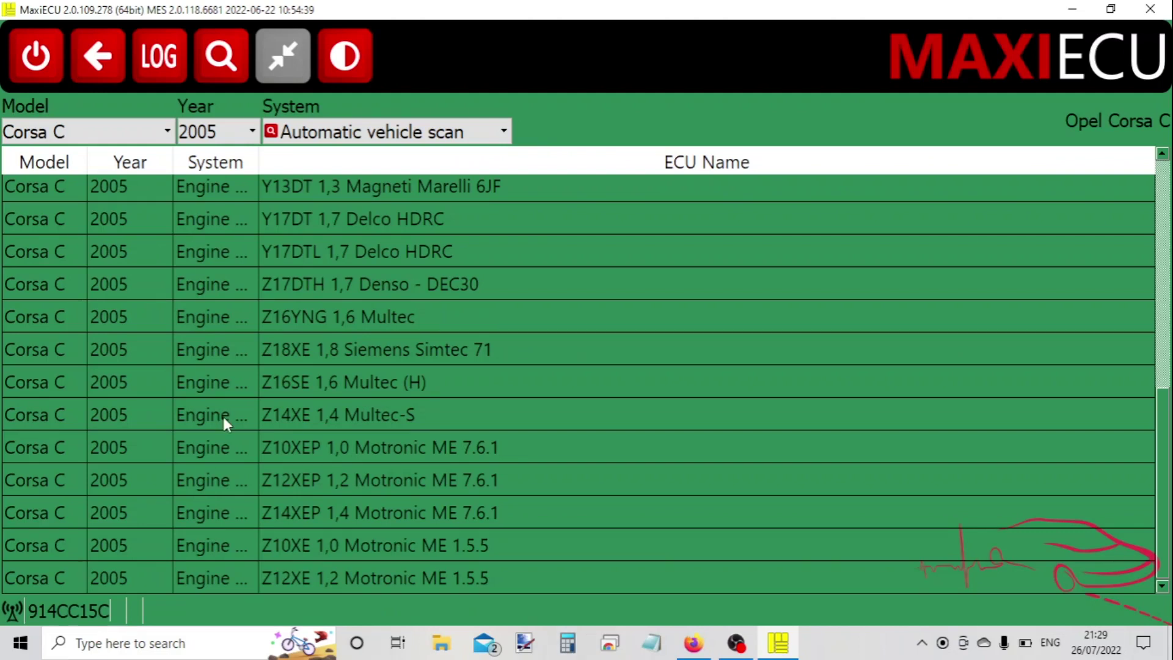
double_click(373, 479)
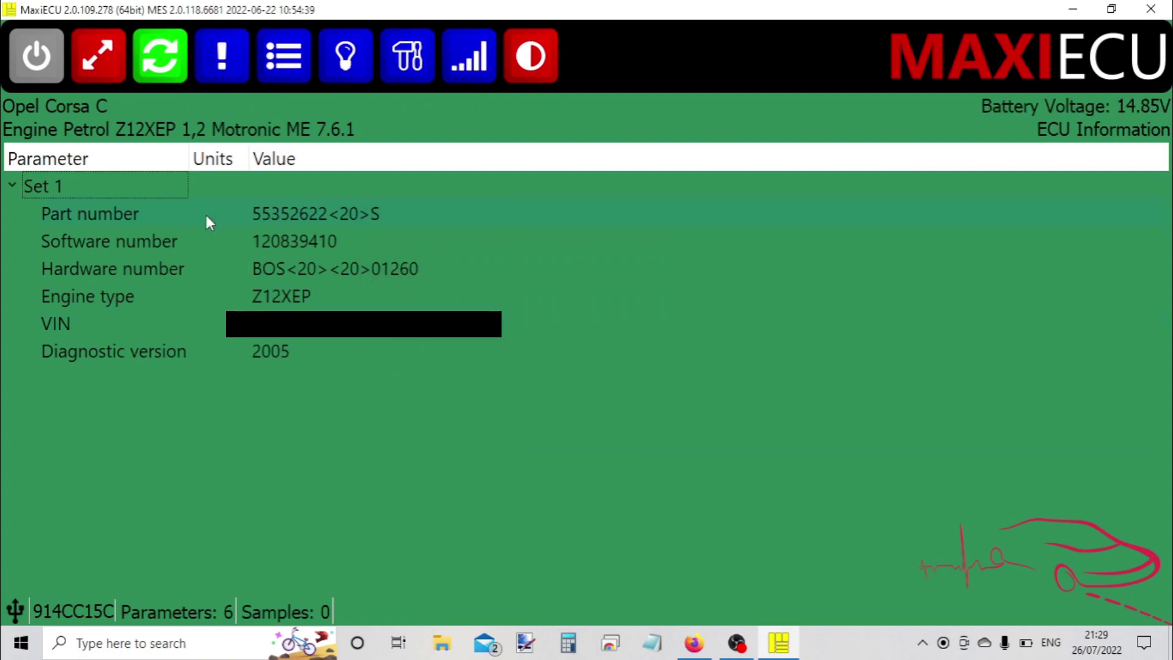
left_click(222, 55)
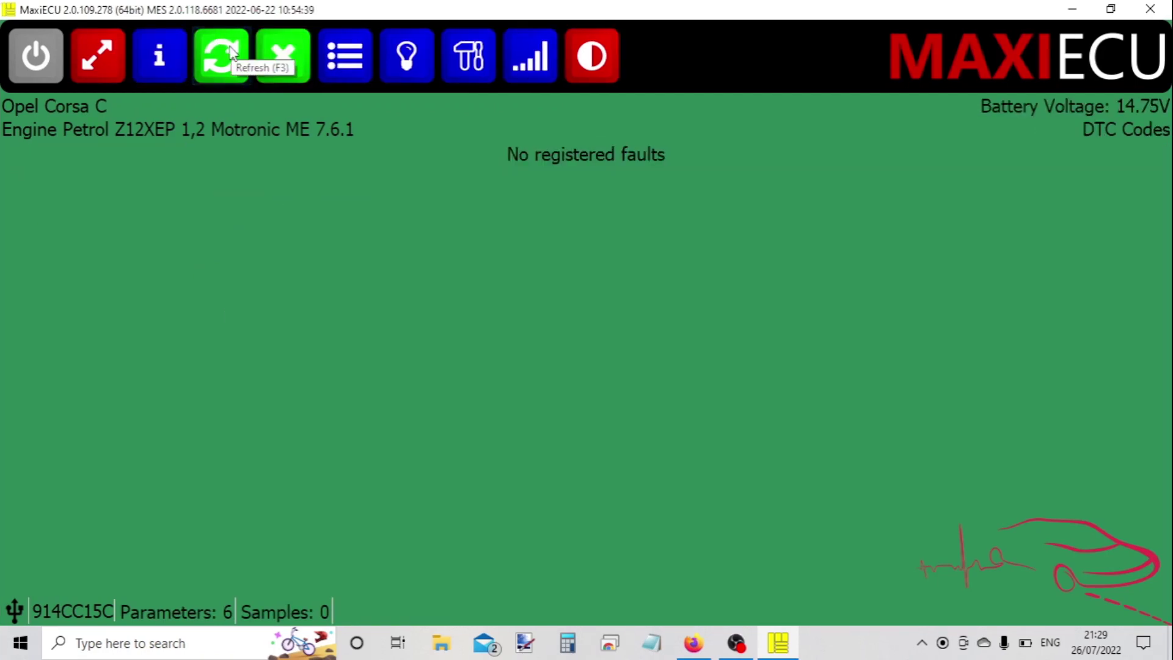
Review the engine ECU's available live parameters, tests and adaptations, ending with a disconnect back to the ECU list.
left_click(346, 58)
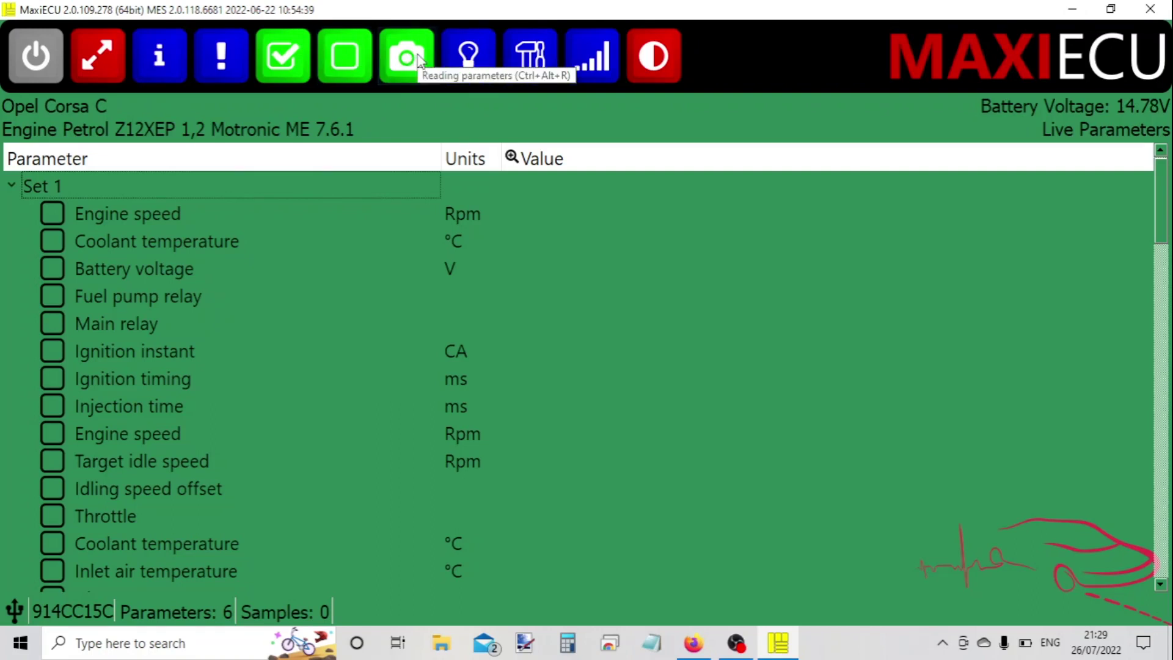
left_click(467, 58)
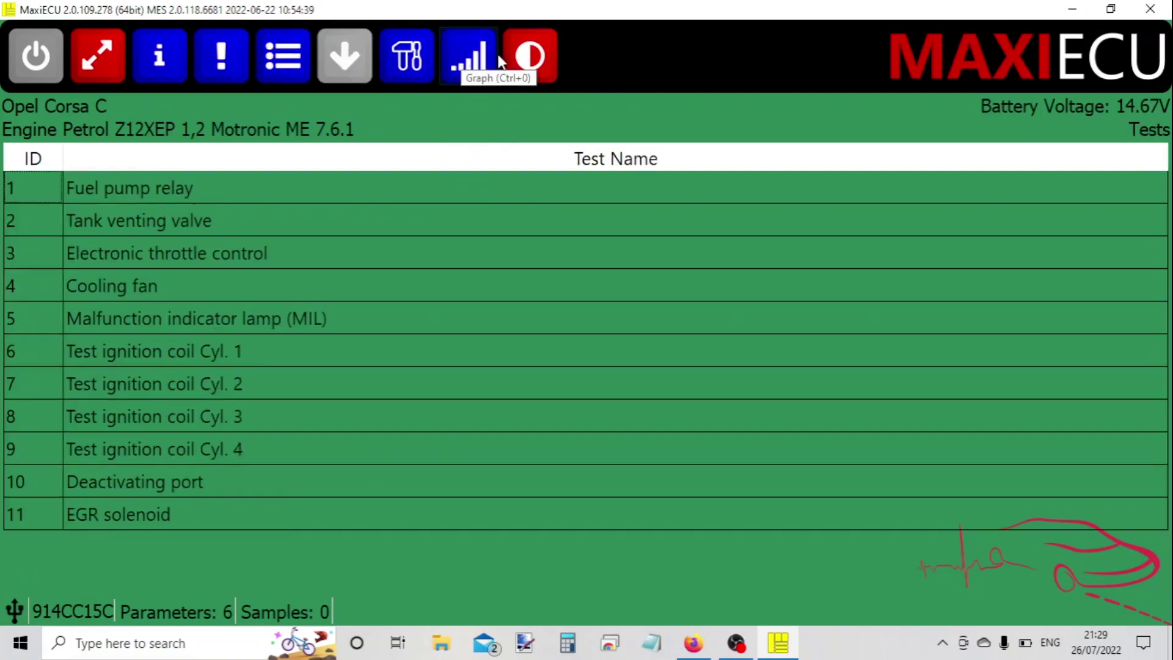
left_click(421, 52)
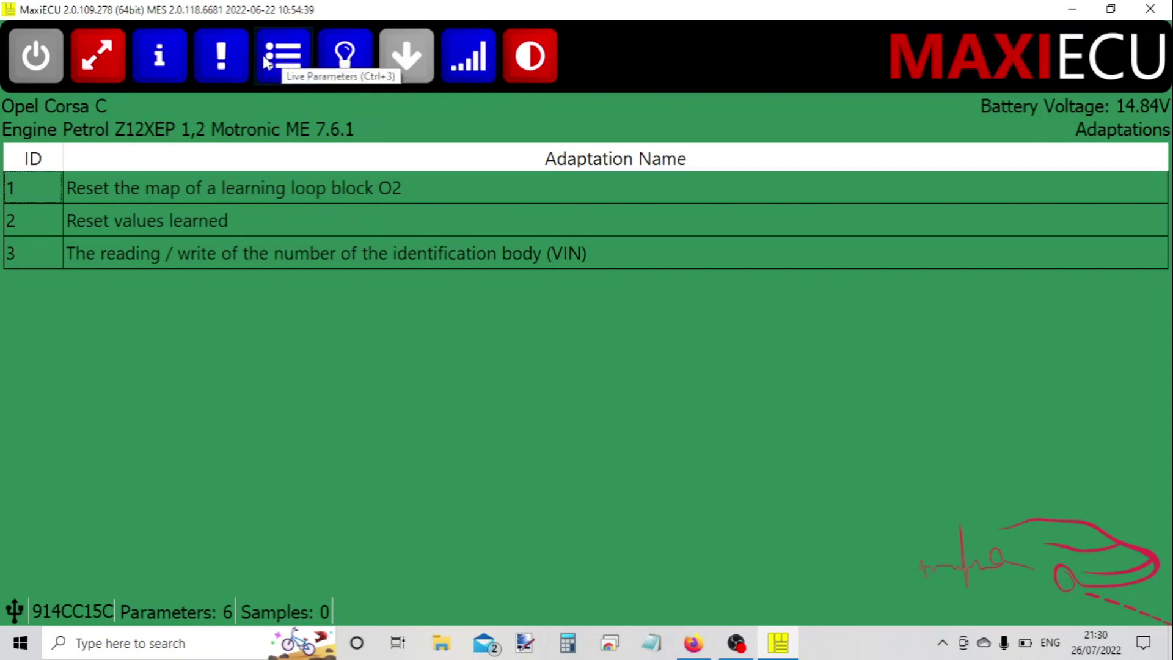
left_click(113, 61)
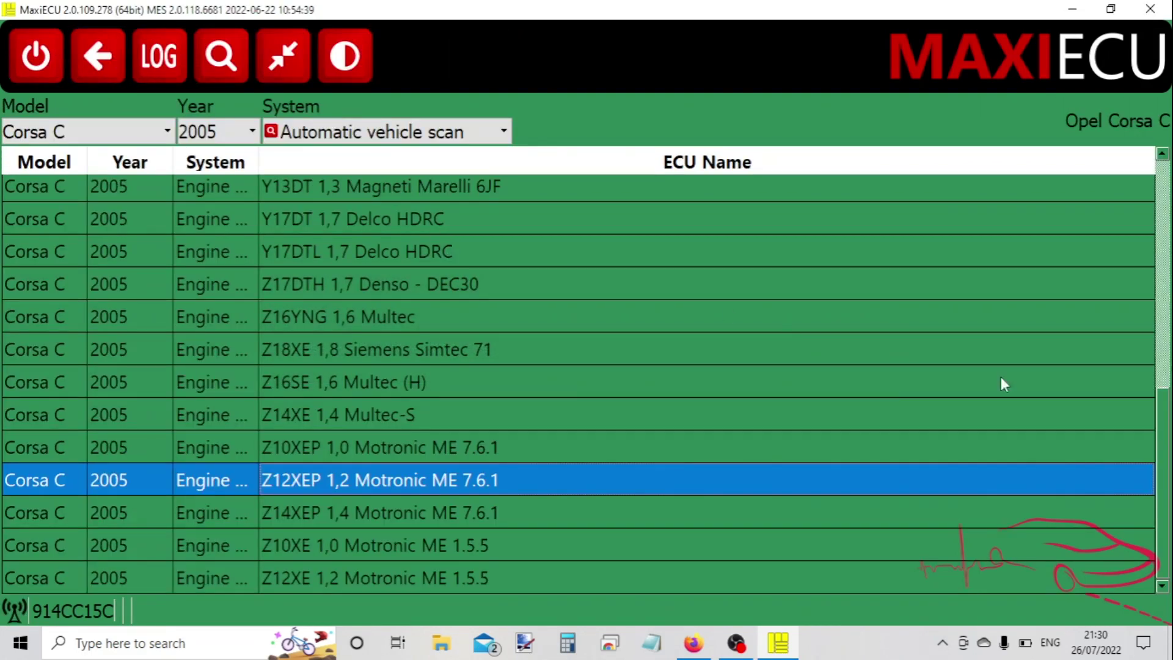
Connect to the Airbag SAB8 restraints ECU, check its fault codes and live parameter list, and disconnect.
left_click_drag(1164, 473, 1165, 293)
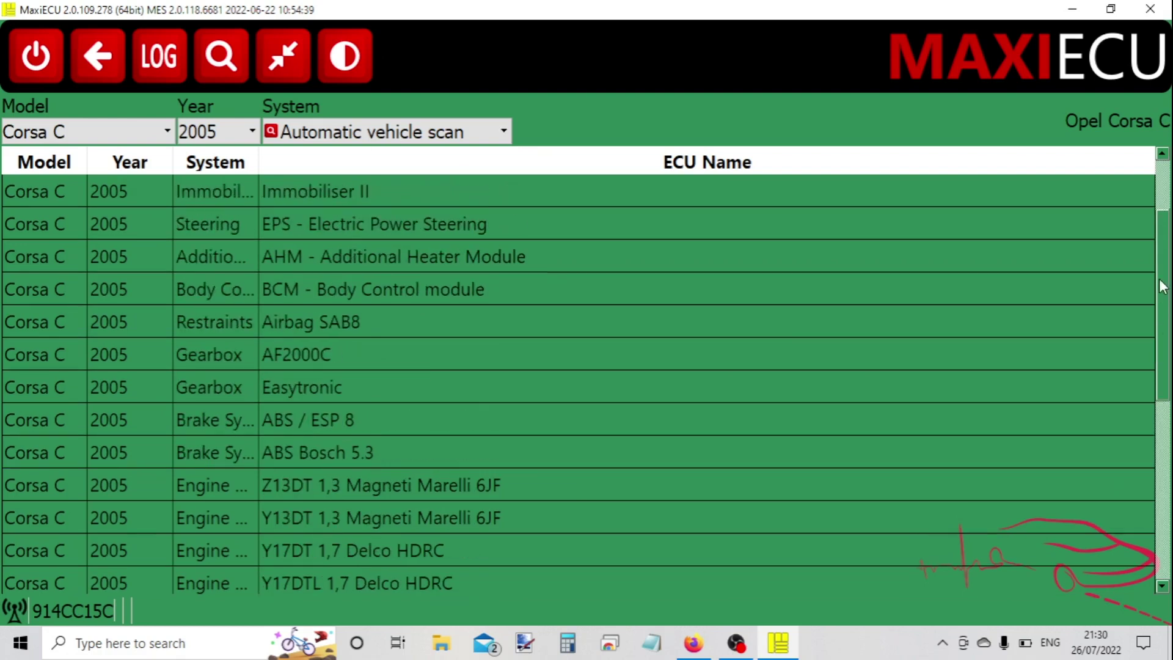
left_click(342, 322)
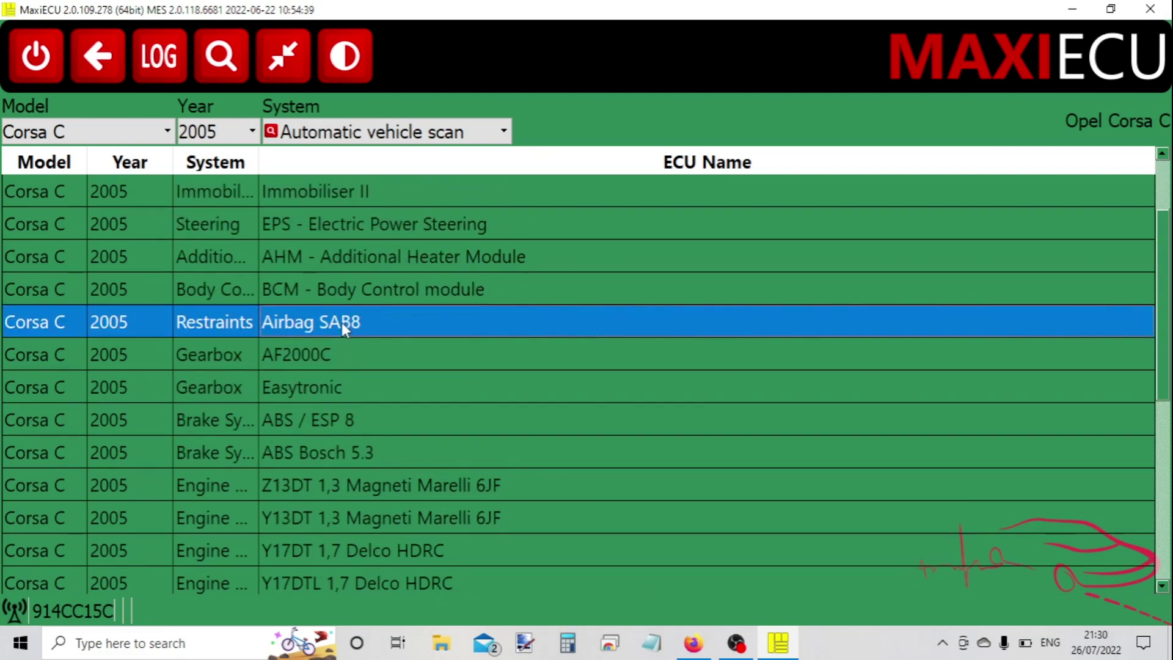
double_click(342, 321)
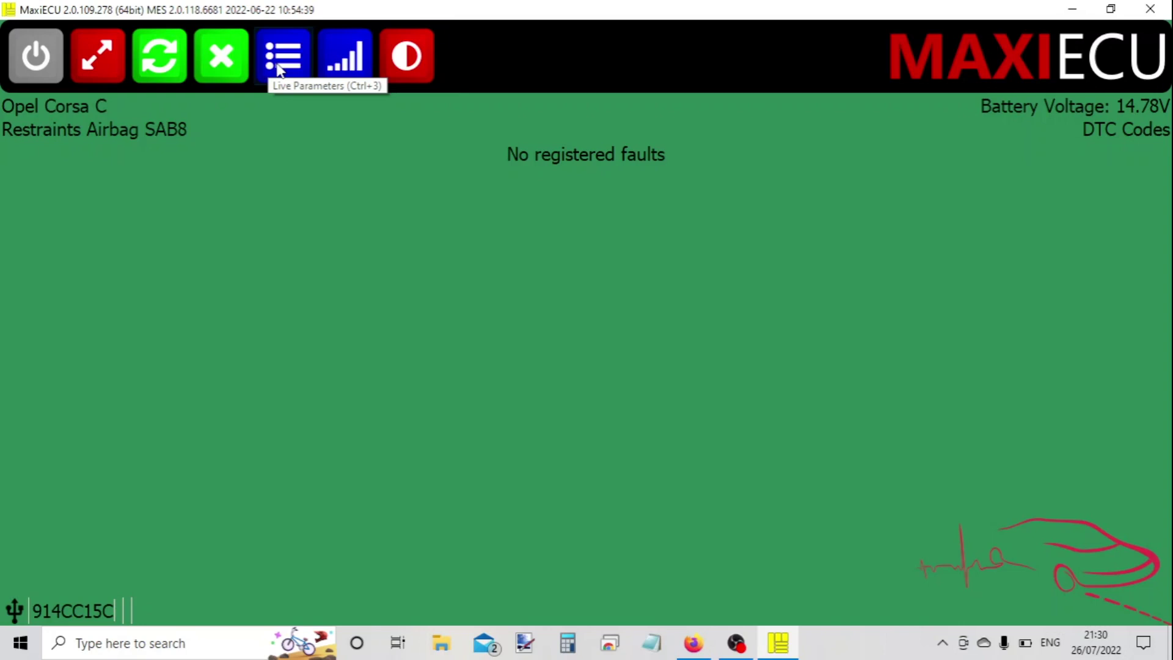
left_click(279, 69)
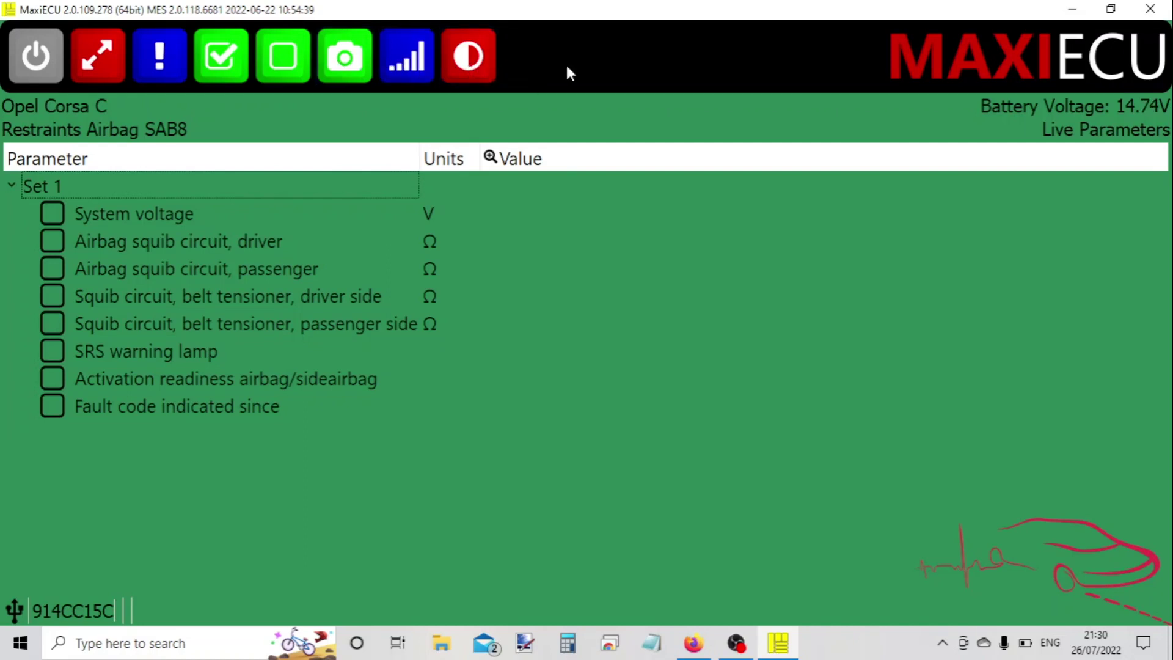
left_click(156, 63)
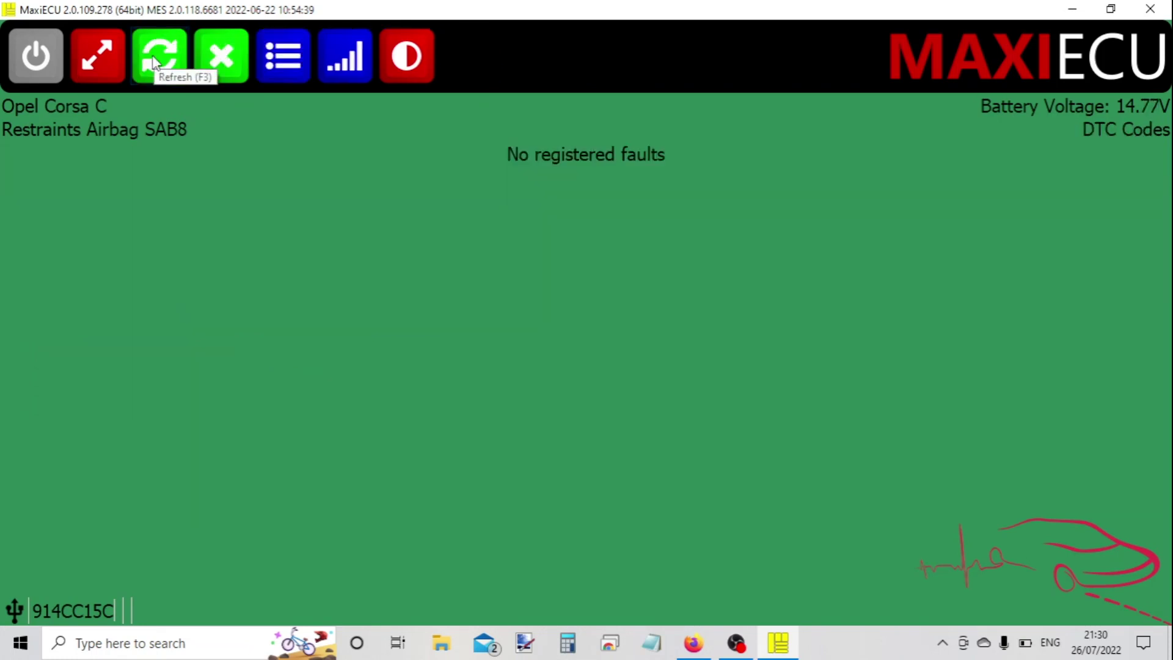
left_click(89, 59)
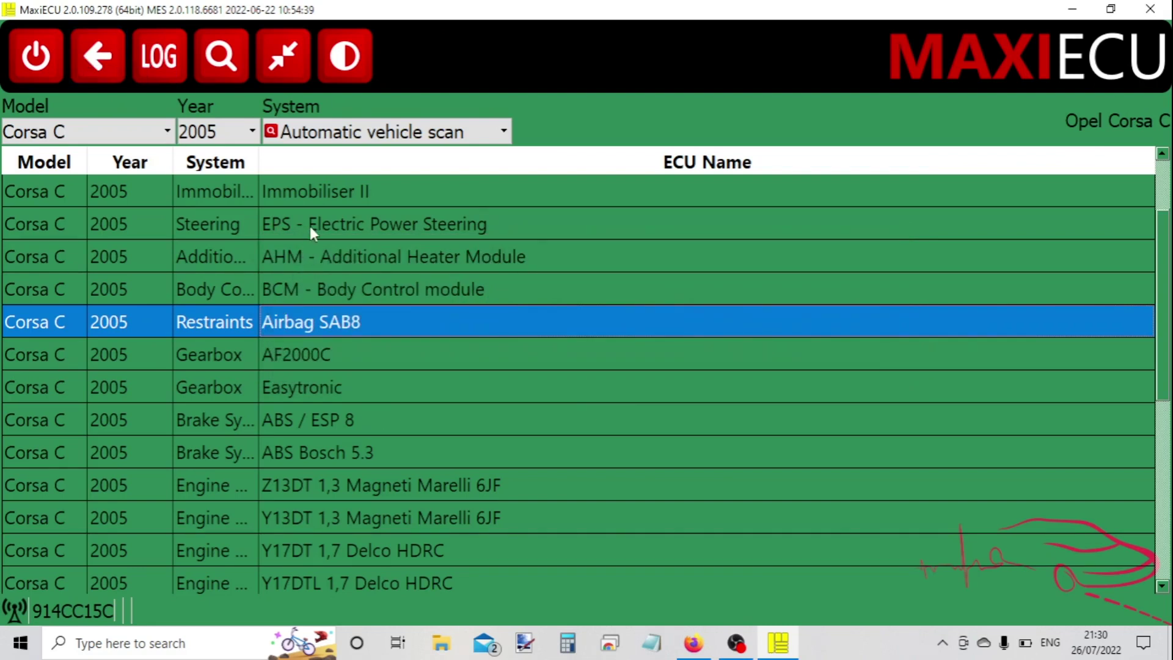
Connect to the EPS - Electric Power Steering ECU, check its fault codes, adaptations and live parameter list, and disconnect.
left_click(310, 226)
double_click(310, 226)
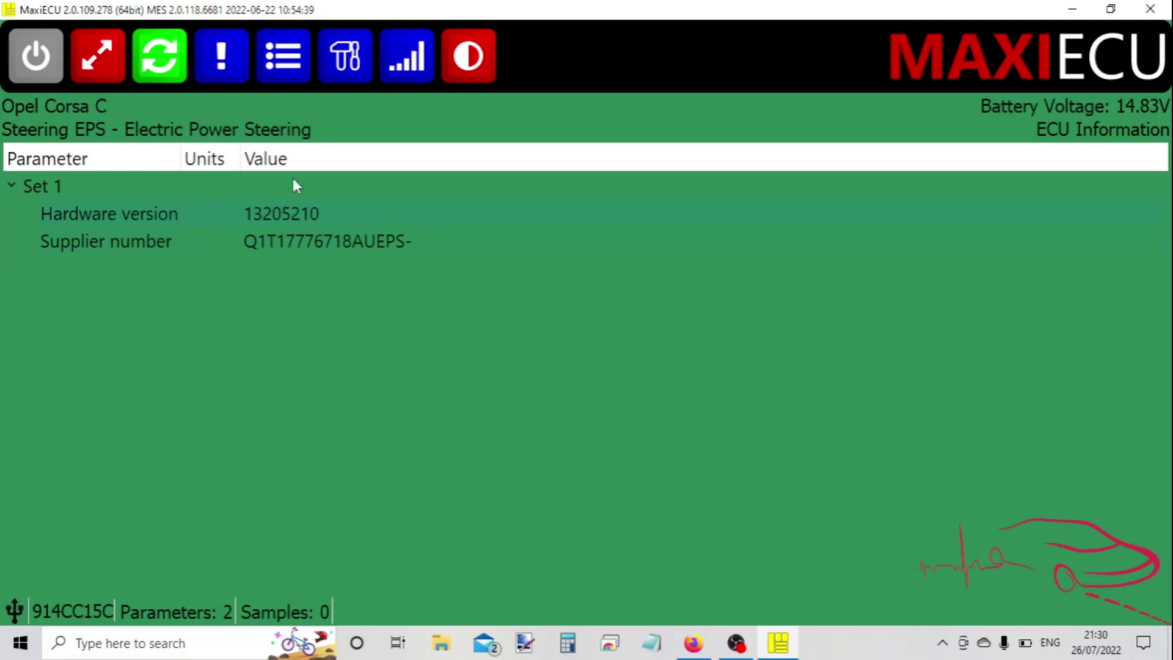
left_click(222, 58)
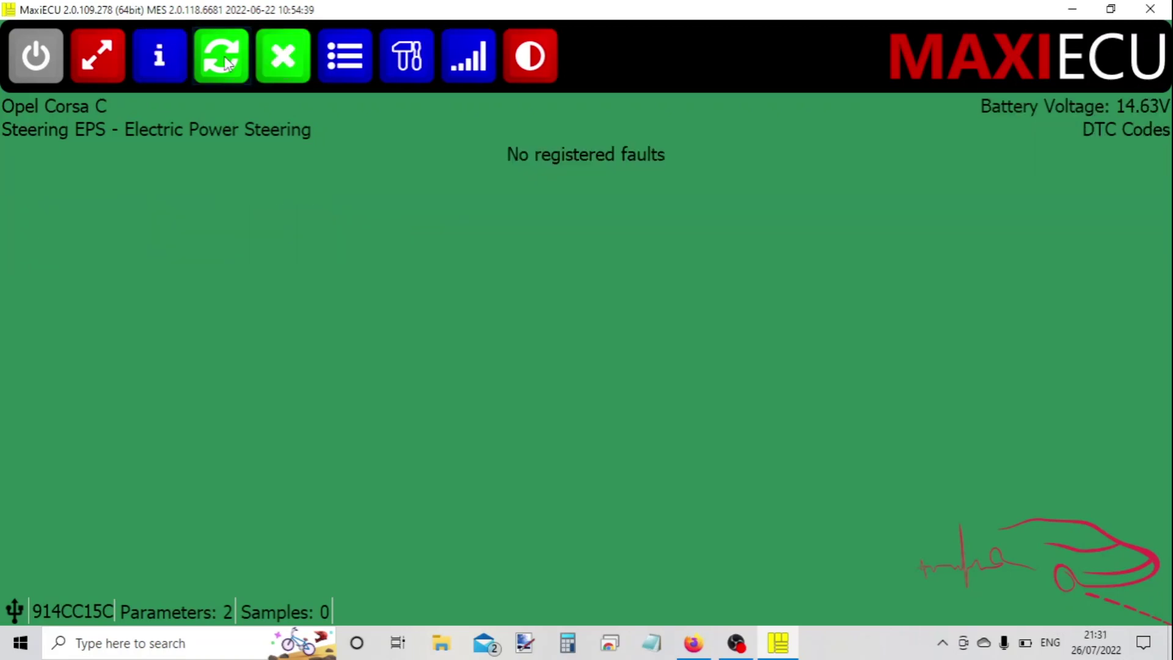
left_click(416, 61)
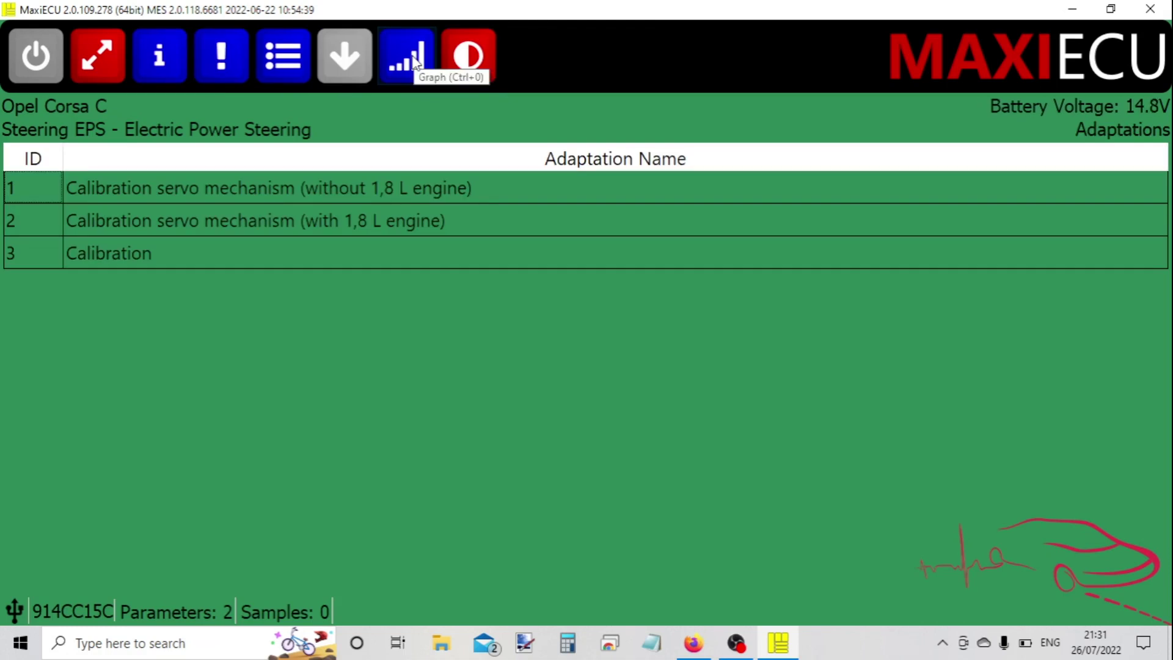
left_click(282, 61)
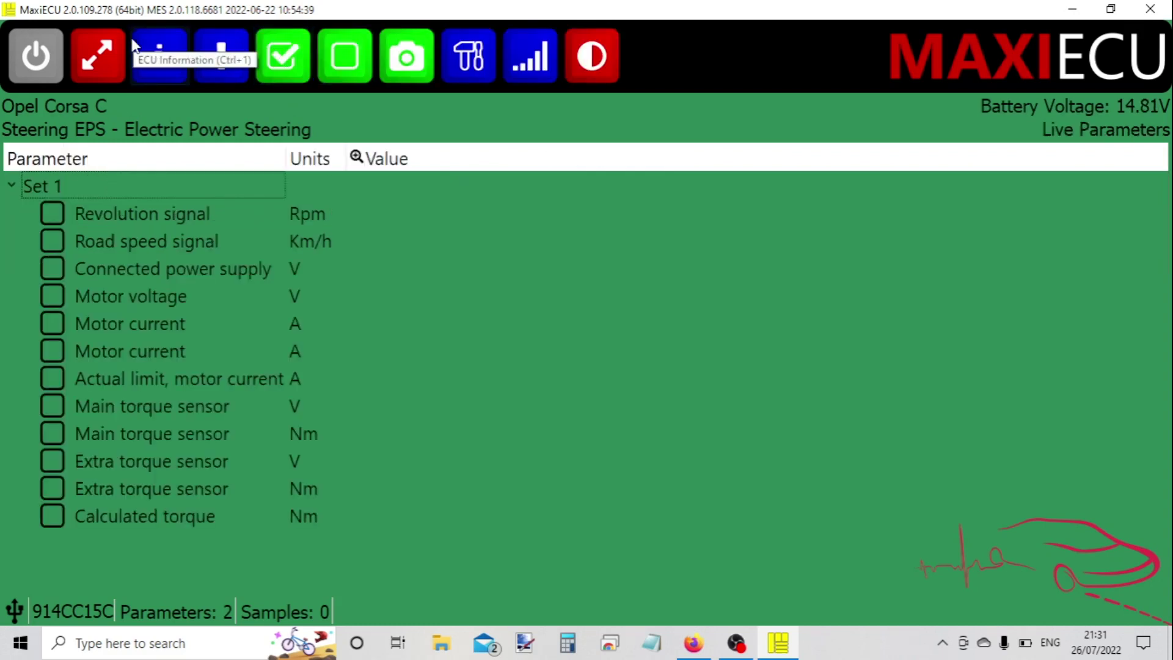
left_click(98, 56)
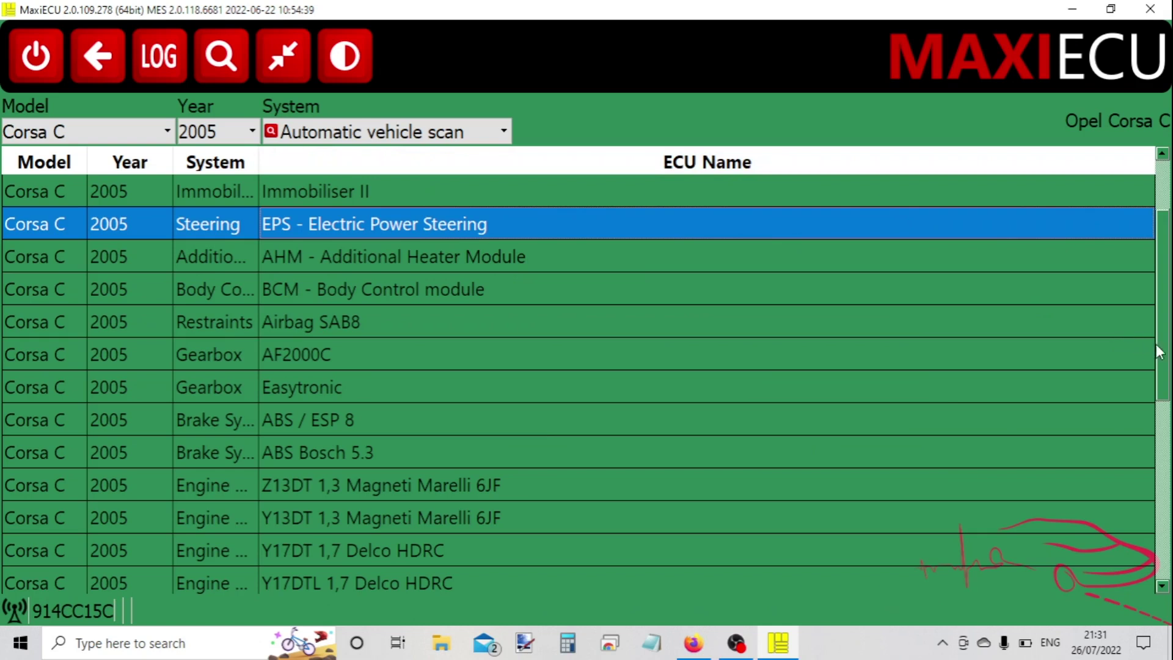
Connect to the IPC - Instrument cluster ECU and check its ECU information and fault codes.
left_click_drag(1159, 352, 1166, 311)
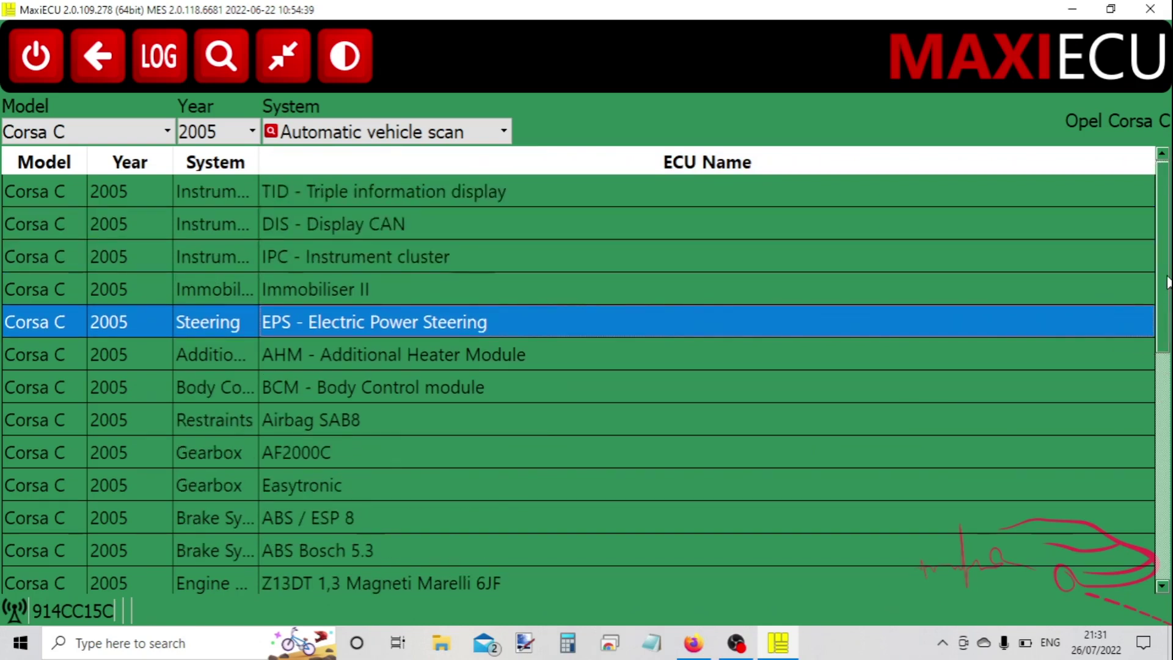
left_click(418, 249)
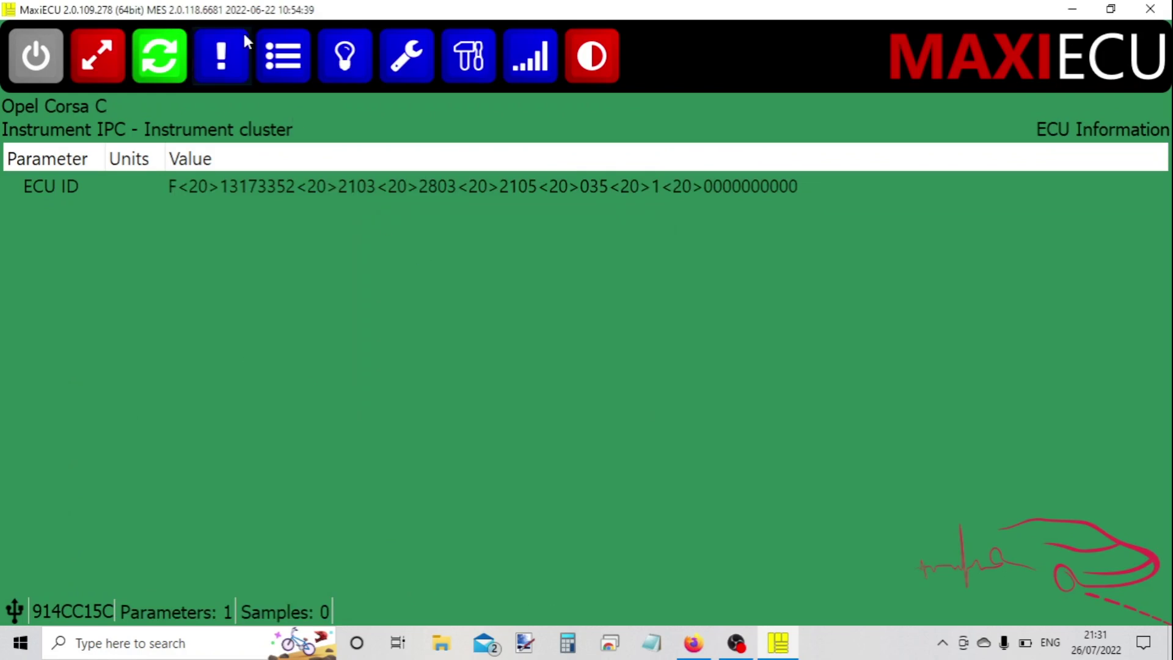
left_click(233, 46)
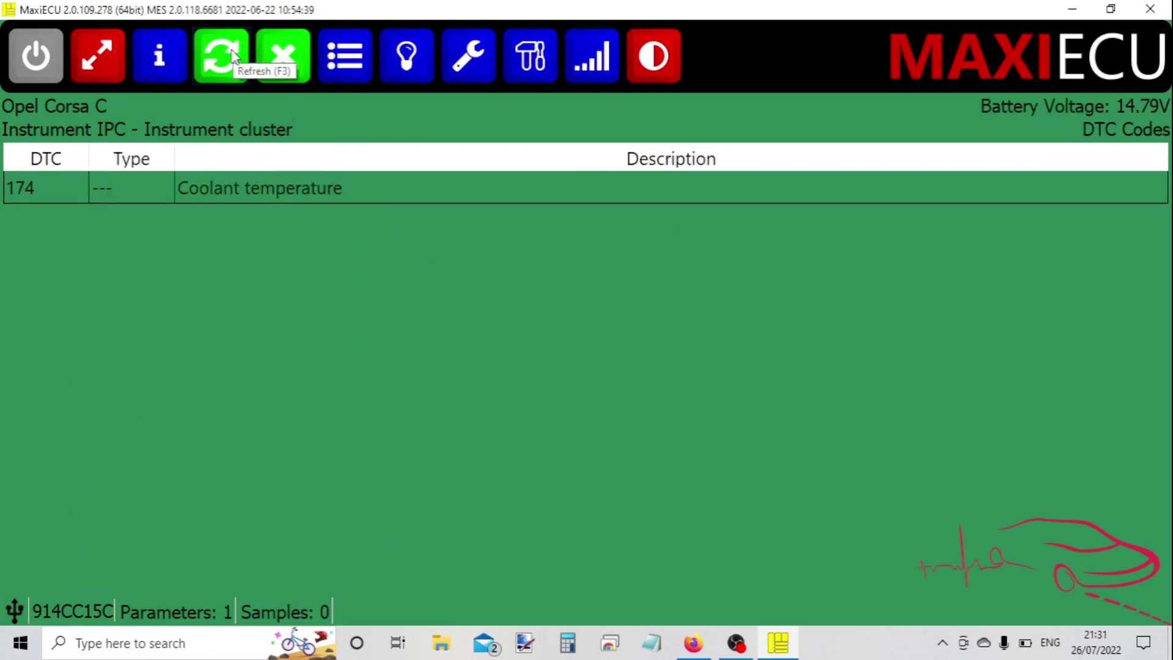
left_click(160, 57)
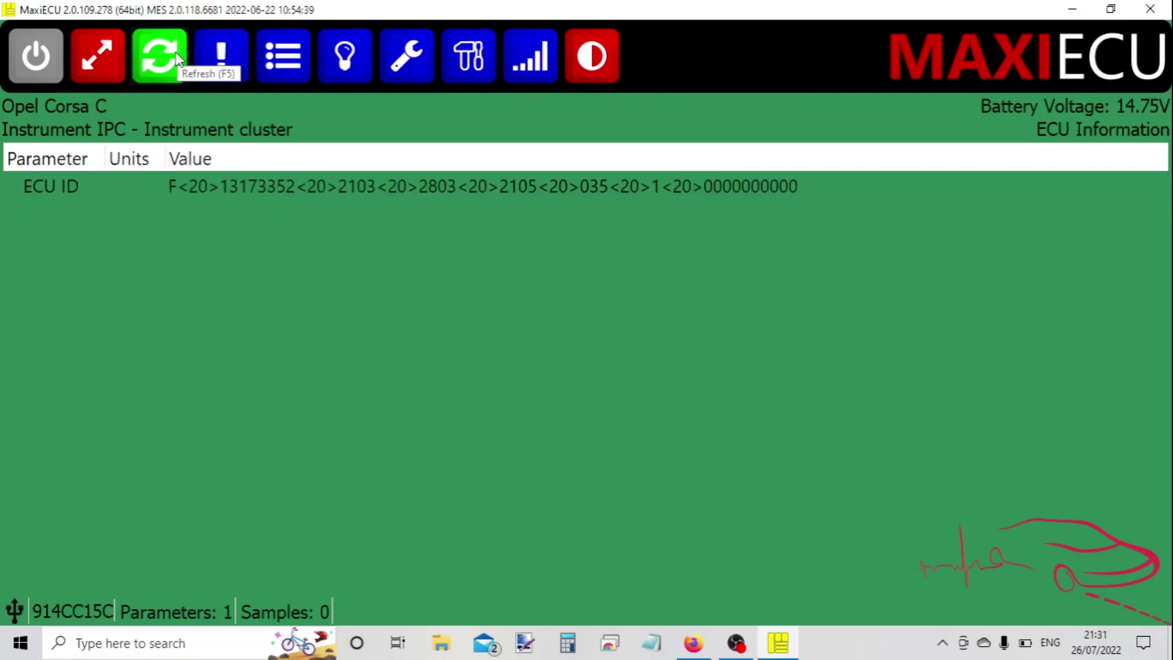
left_click(219, 64)
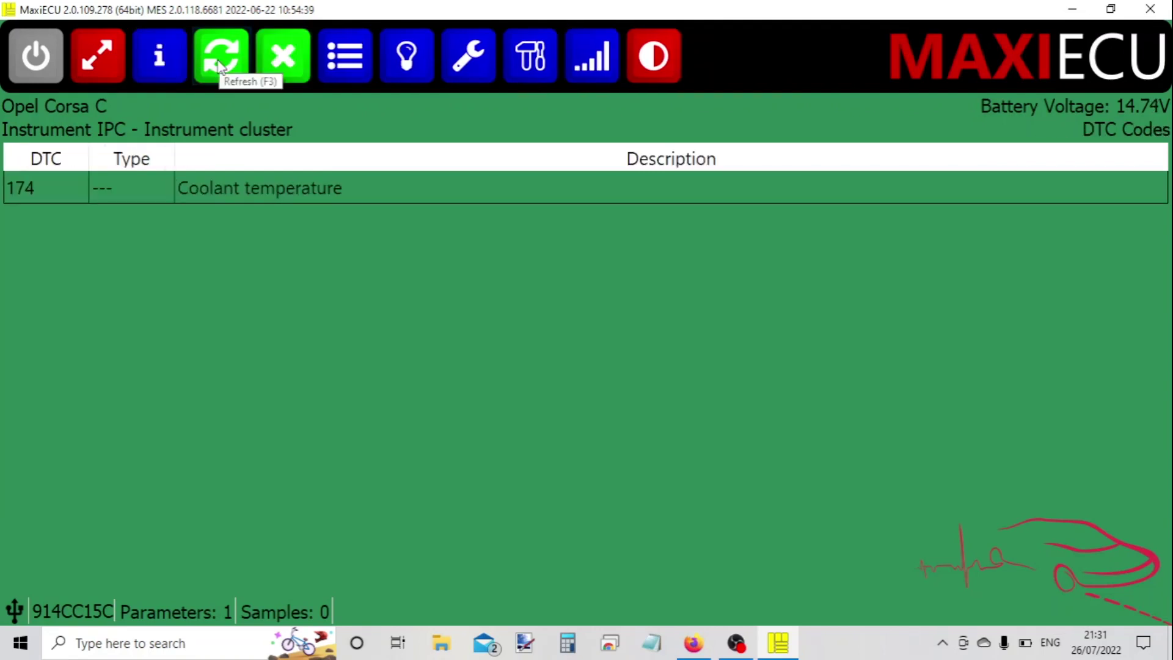
Review the instrument cluster's available live parameters, component tests and inspections.
left_click(361, 69)
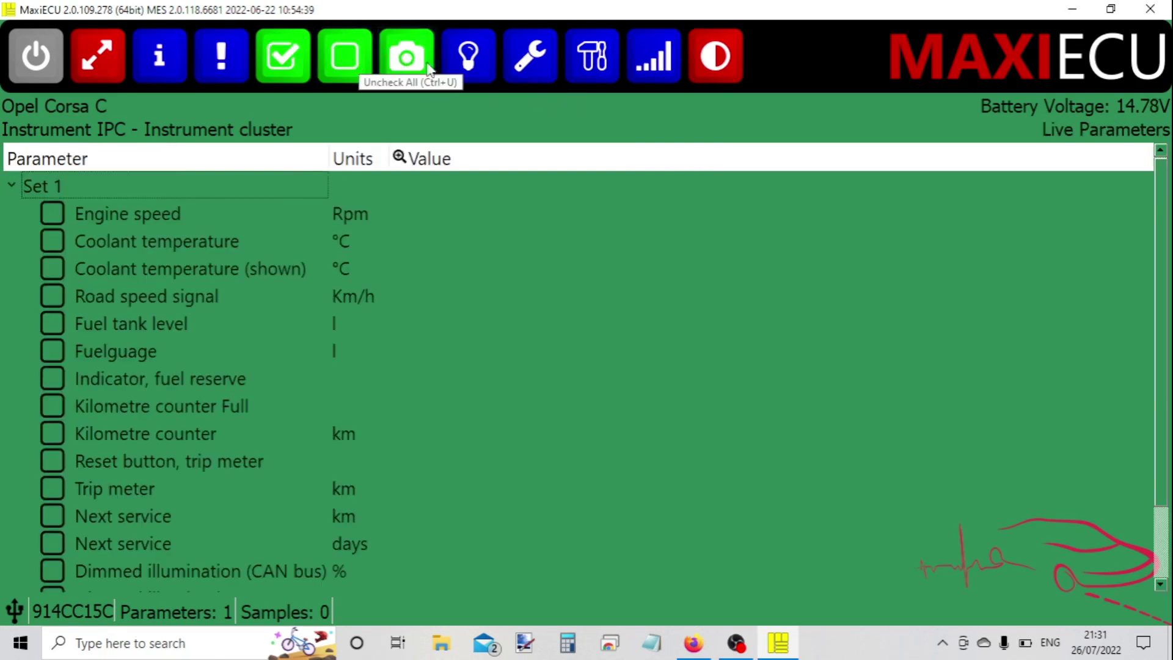
left_click(456, 64)
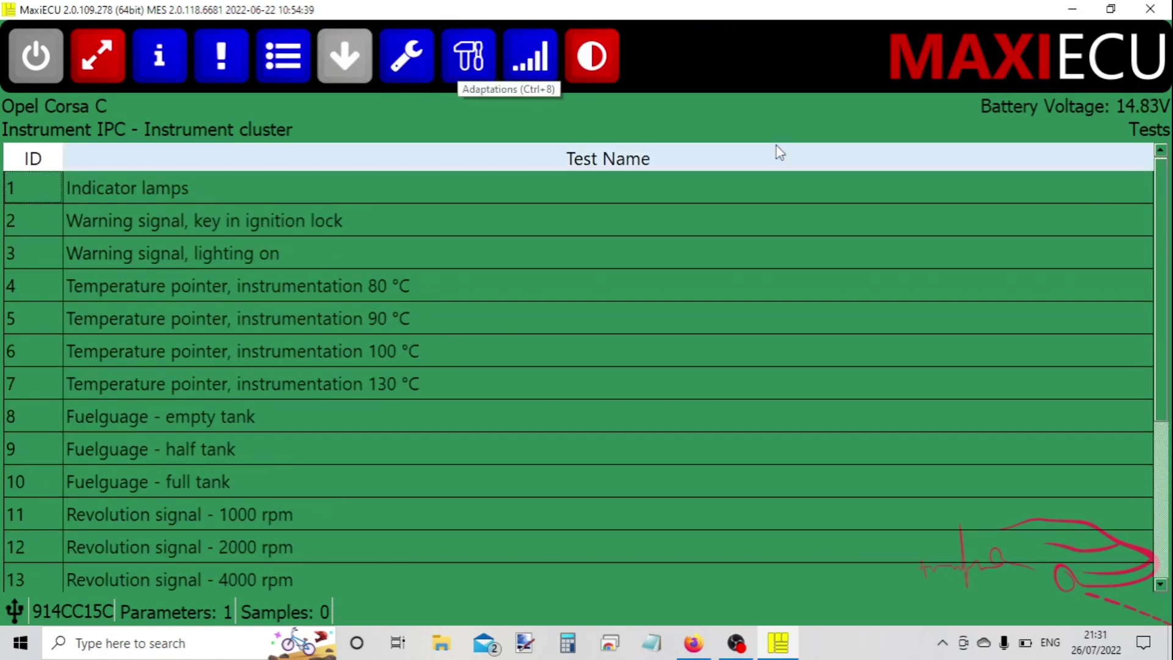
left_click_drag(1162, 298, 1164, 345)
scroll(1163, 345, "down", 4)
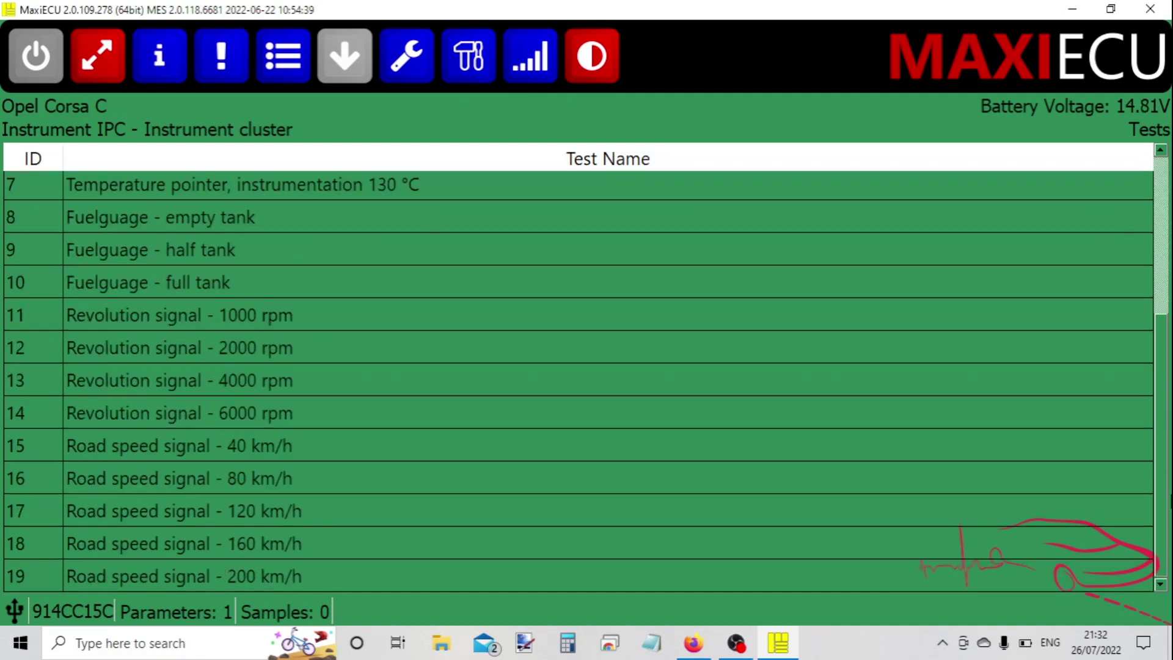
scroll(1168, 327, "up", 5)
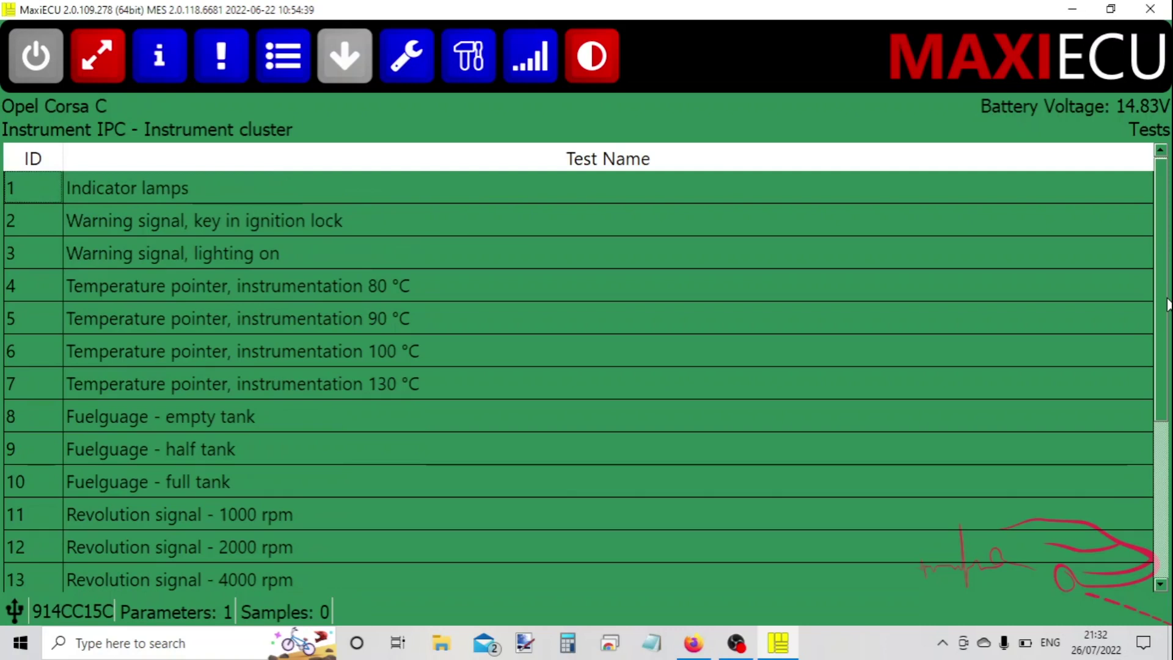
left_click(421, 52)
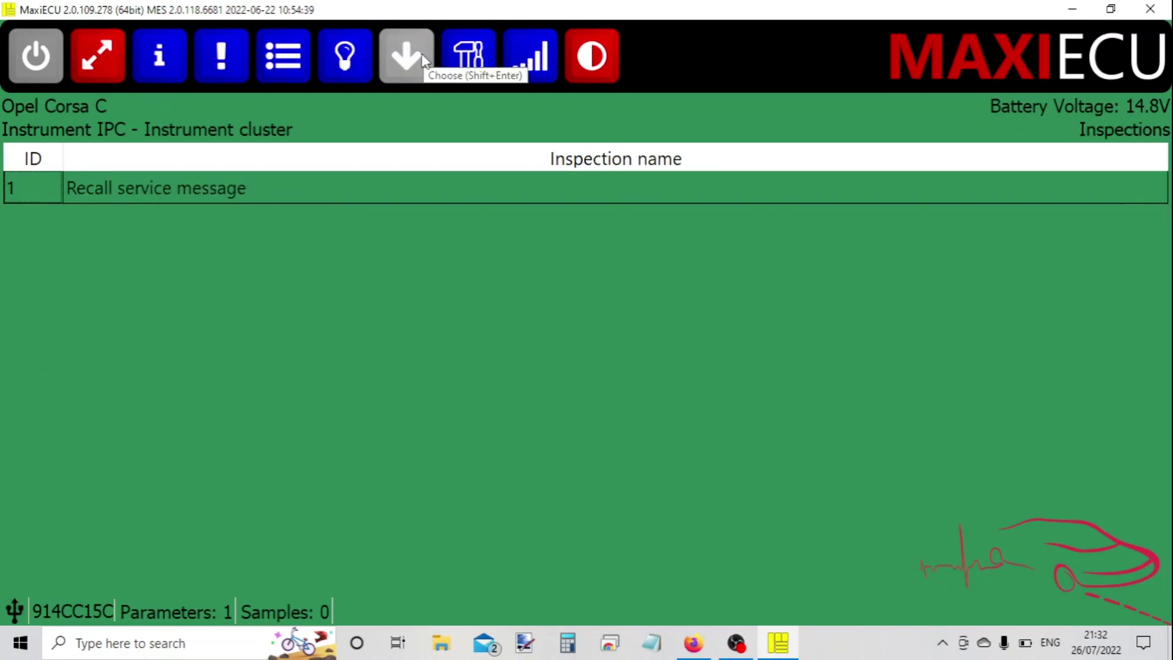
Check the instrument cluster's available adaptations and disconnect from the ECU.
left_click(471, 61)
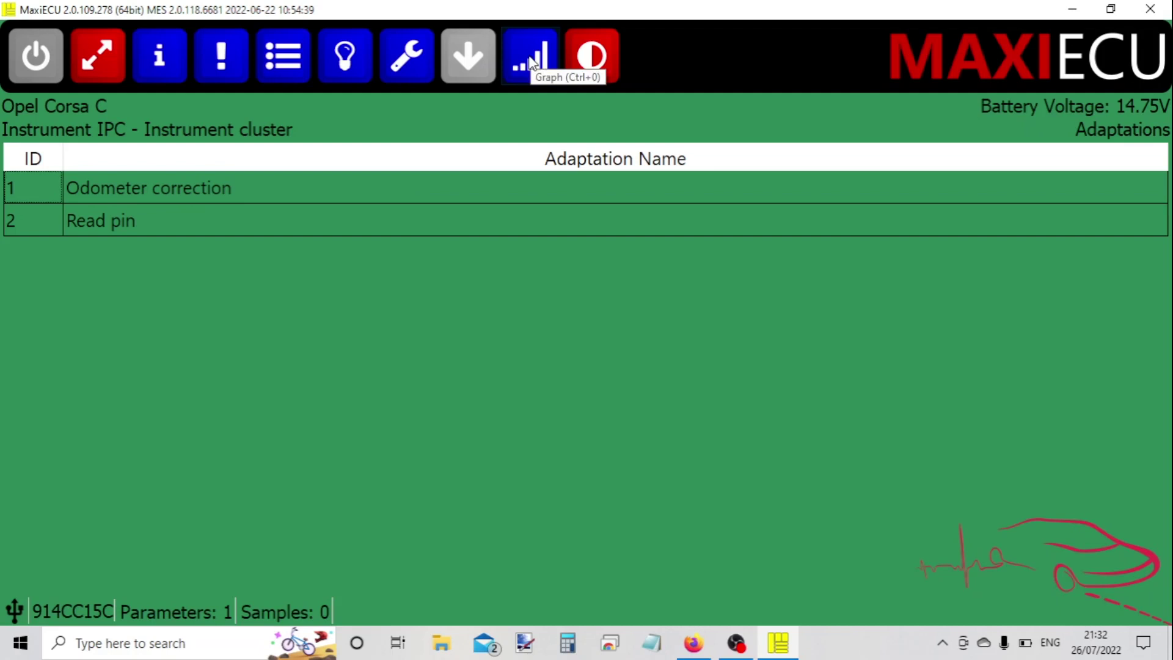
left_click(98, 55)
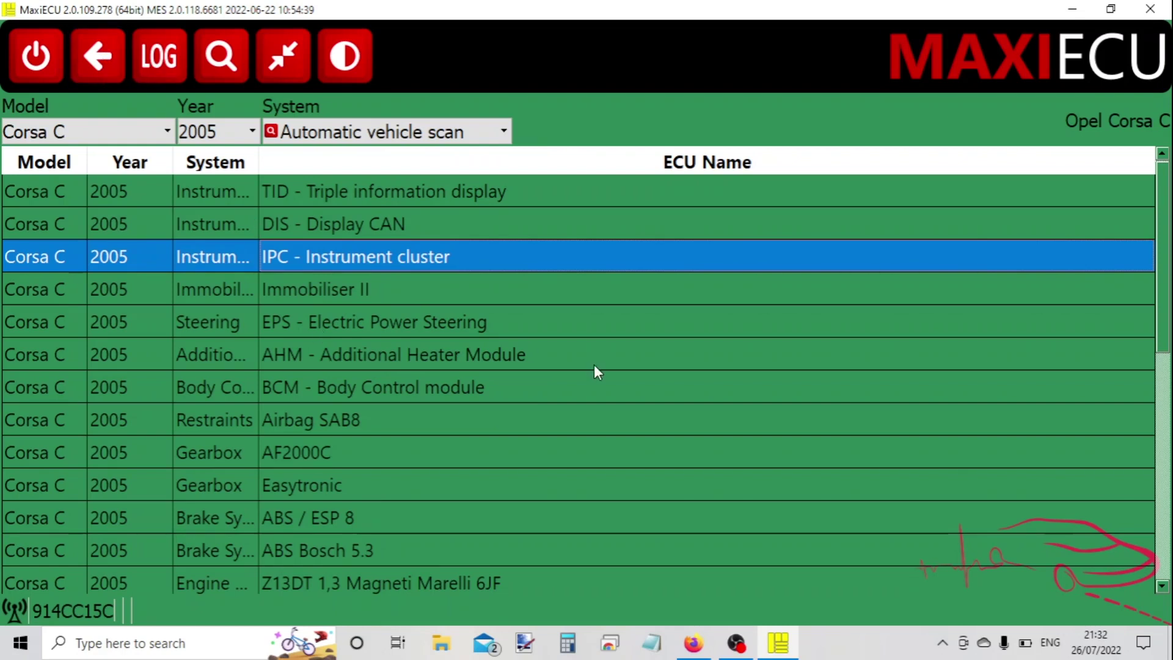
Connect to the ABS / ESP 8 brake system ECU, check its fault codes, live parameter list and component tests, and disconnect.
double_click(300, 516)
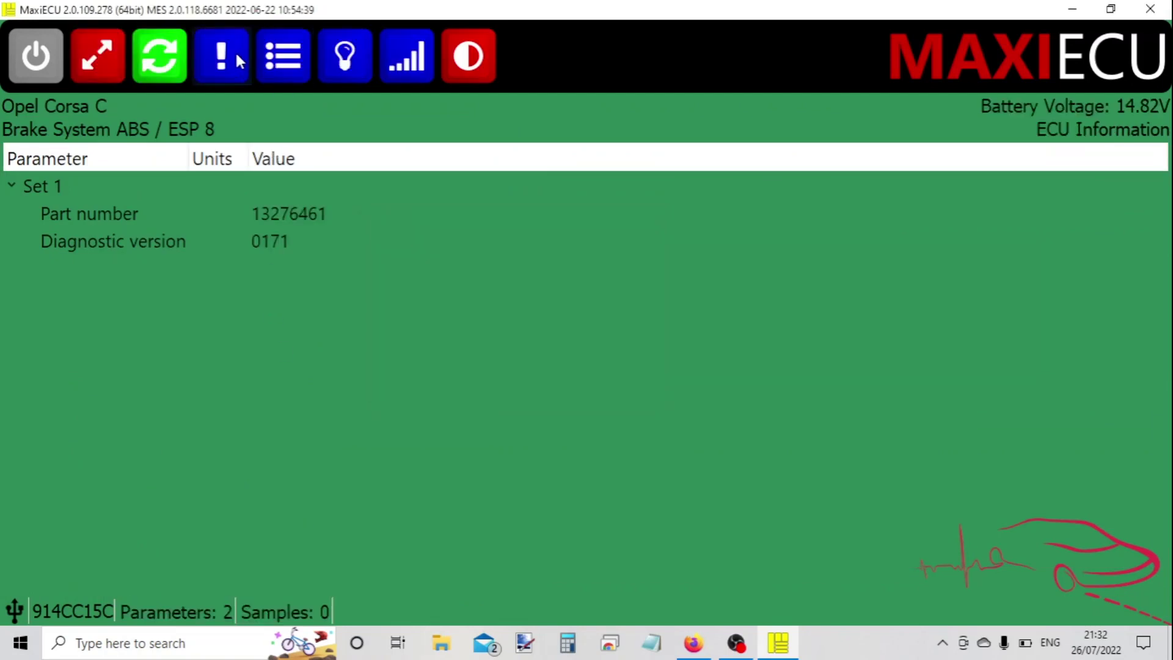
left_click(236, 52)
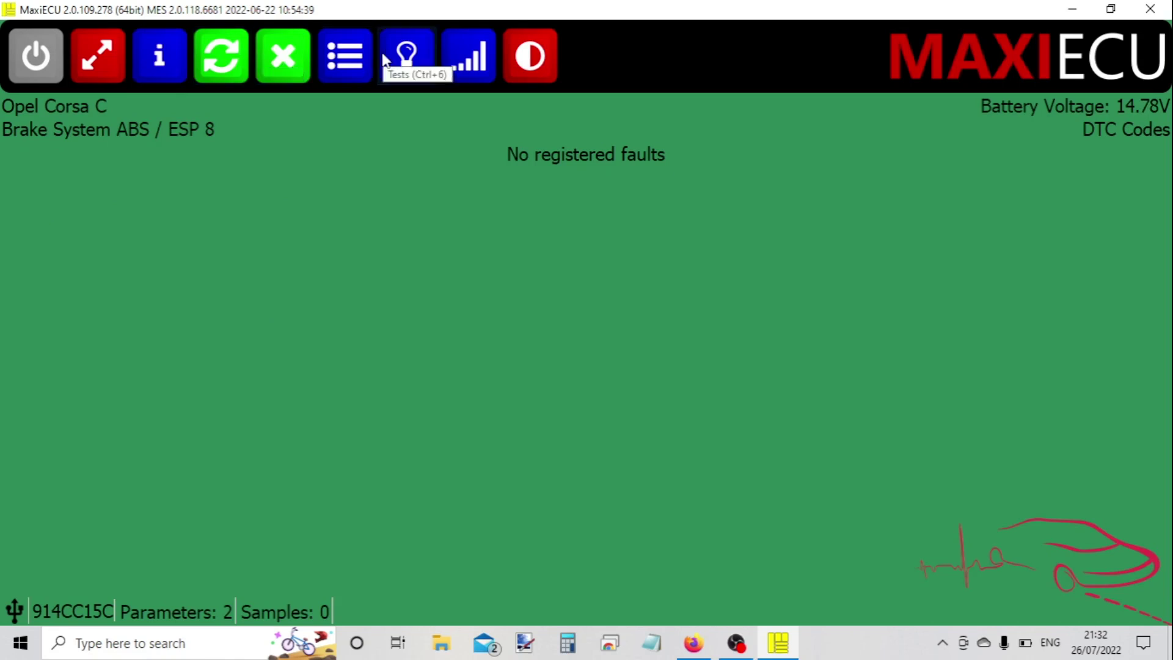
left_click(360, 58)
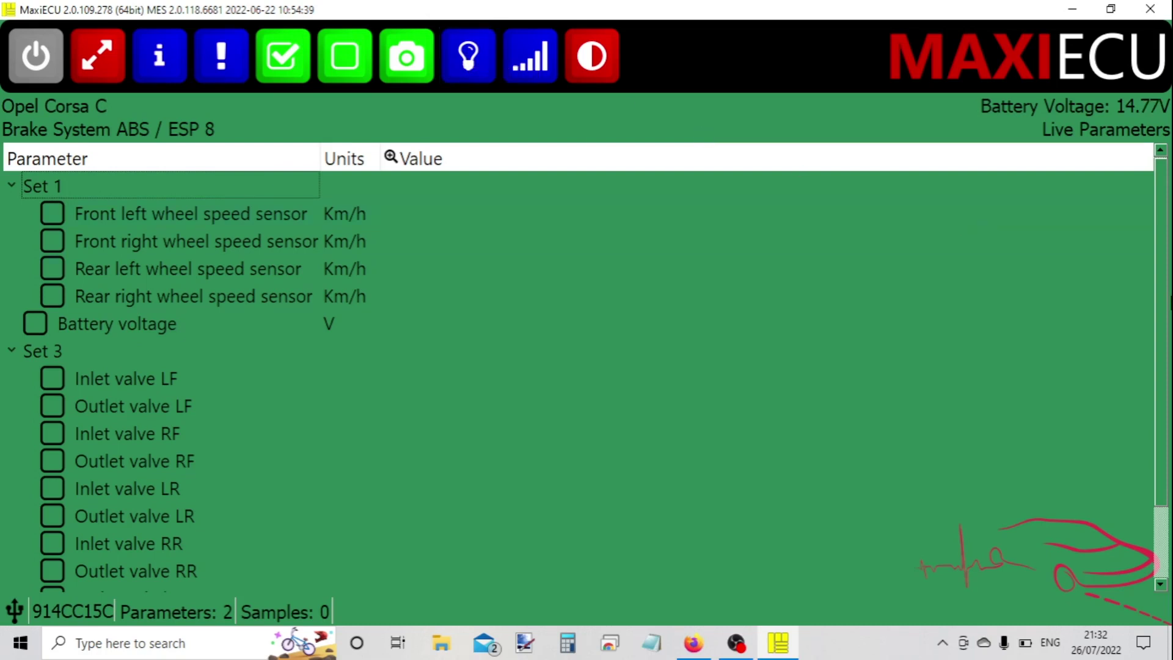
scroll(1170, 394, "down", 1)
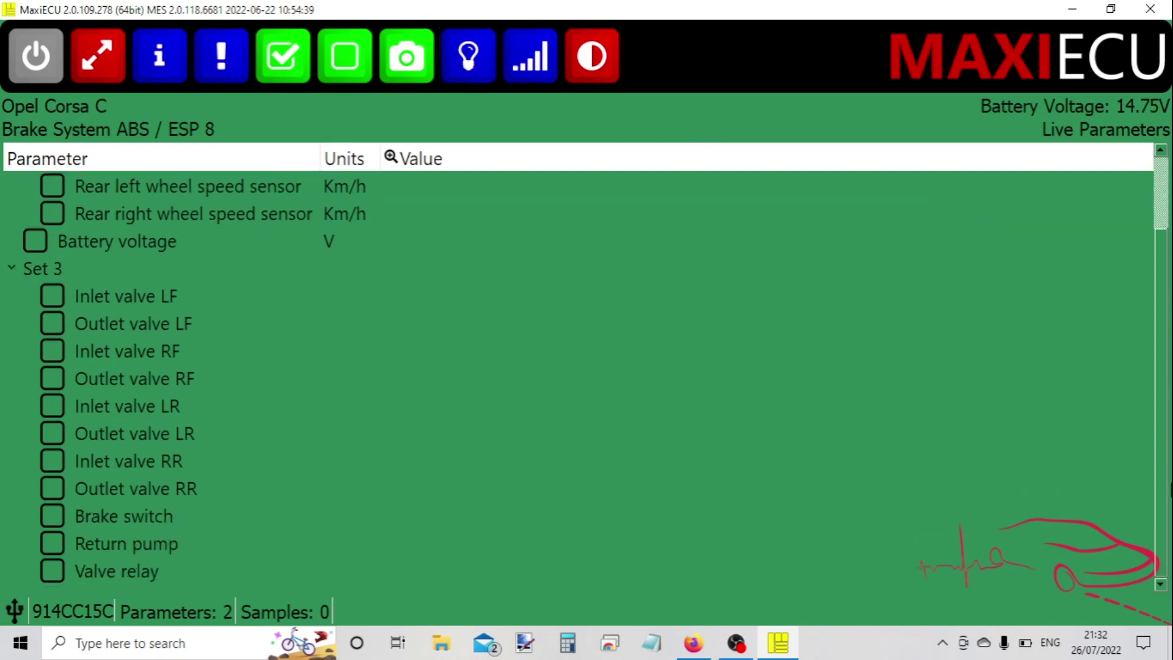
left_click(478, 55)
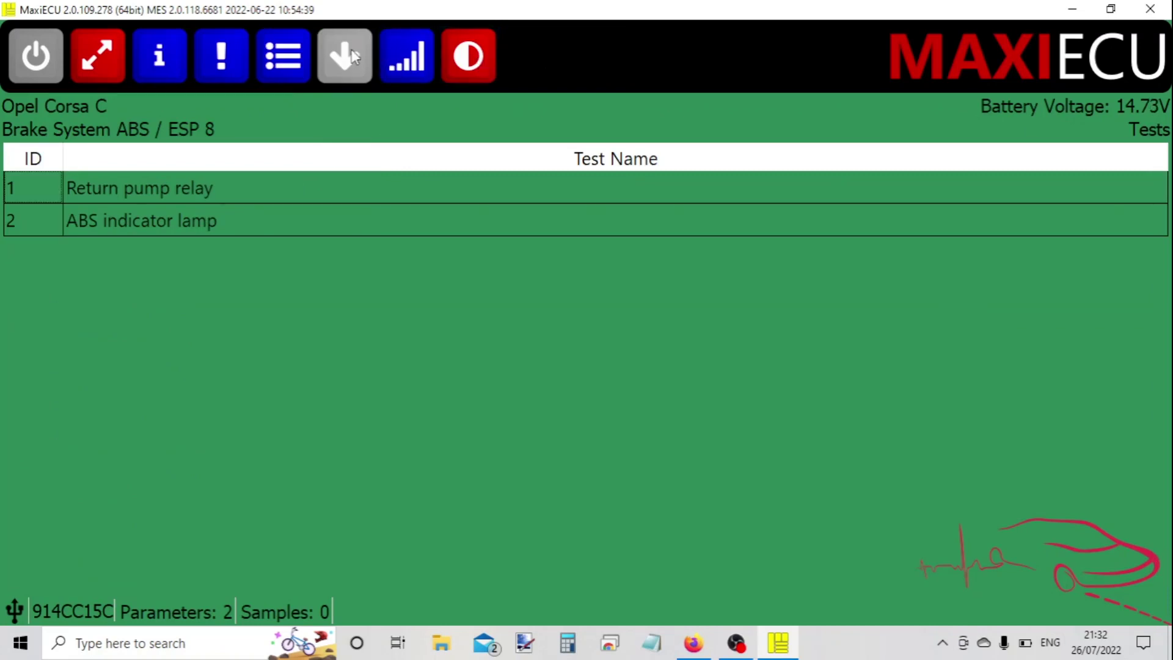
left_click(103, 59)
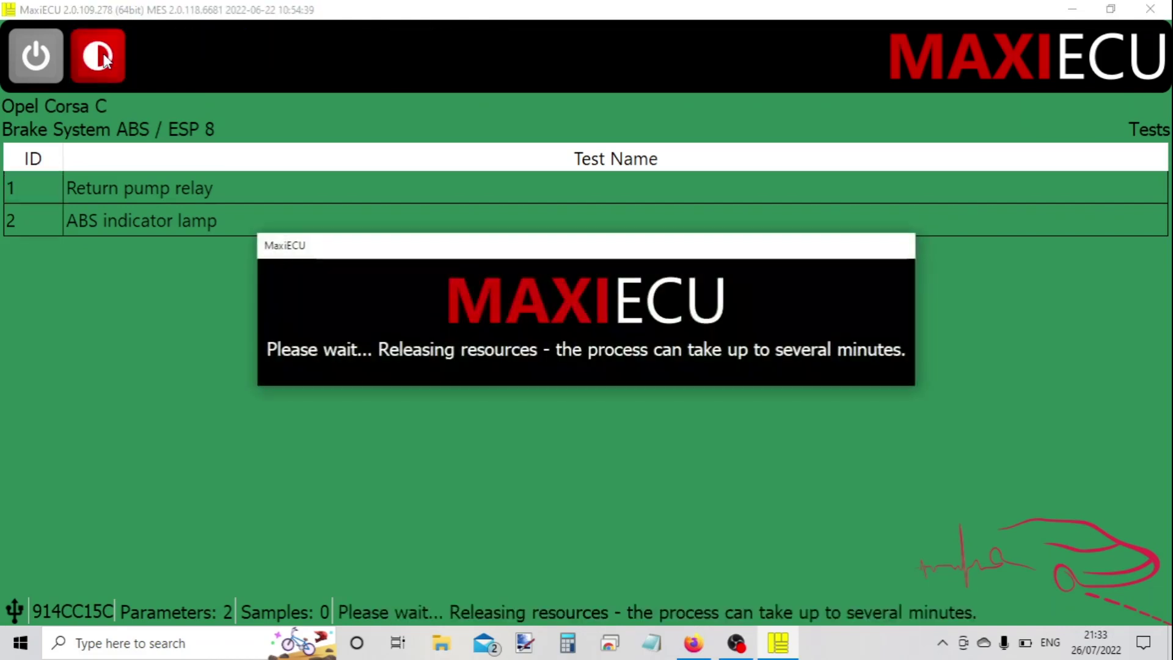